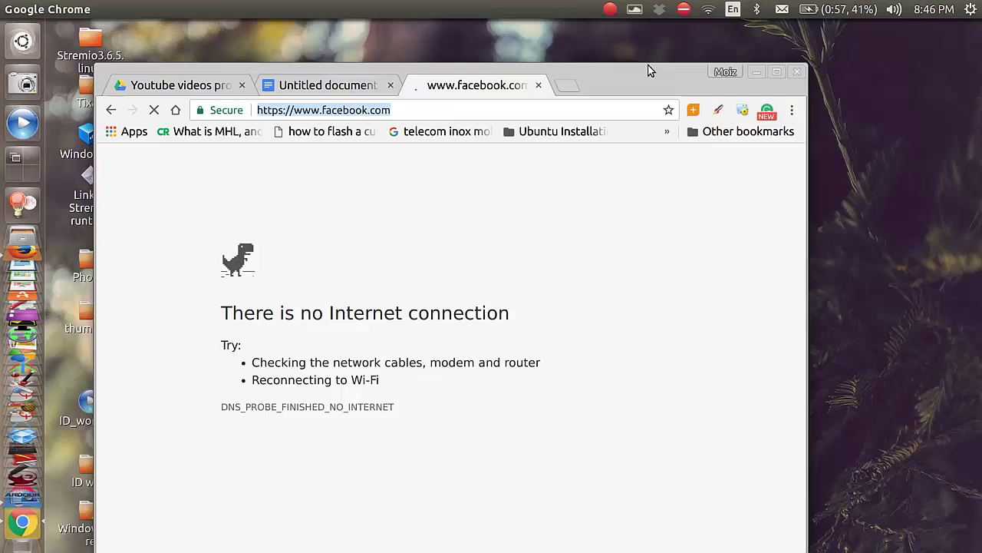
- Join the Tenda_2531B0 Wi-Fi network from the Ubuntu top-panel network menu
{"action": "left_click", "coordinate": [708, 9]}
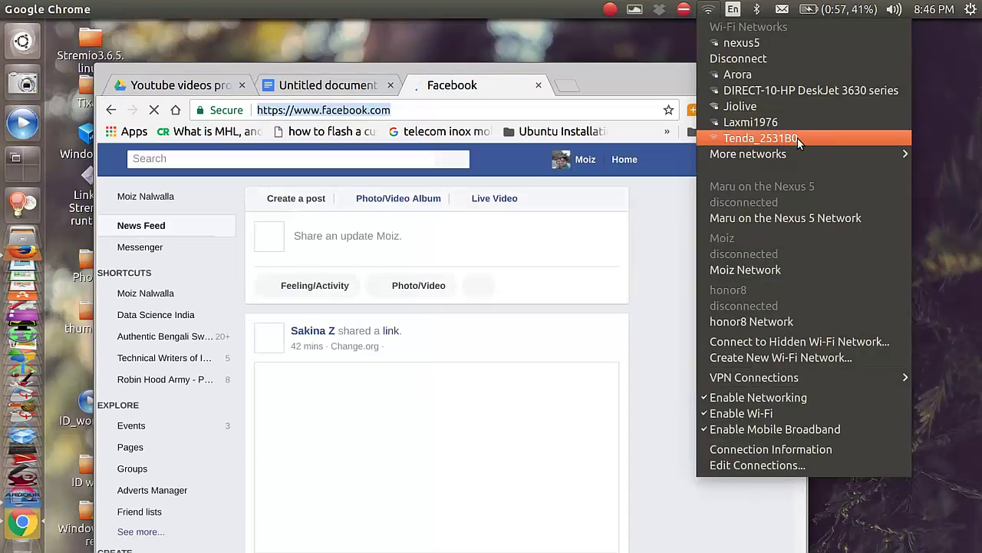
{"action": "left_click", "coordinate": [644, 72]}
{"action": "left_click", "coordinate": [748, 74]}
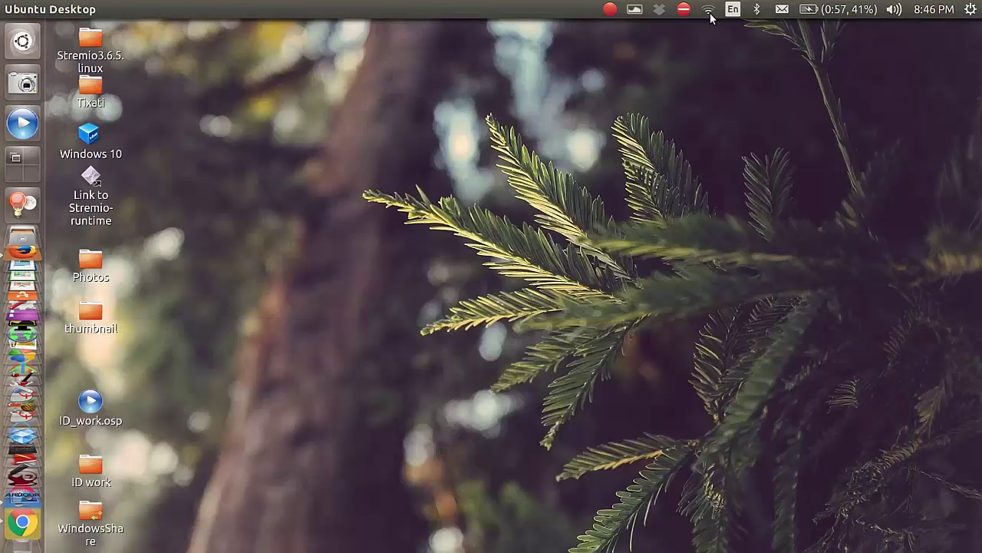
{"action": "left_click", "coordinate": [710, 14]}
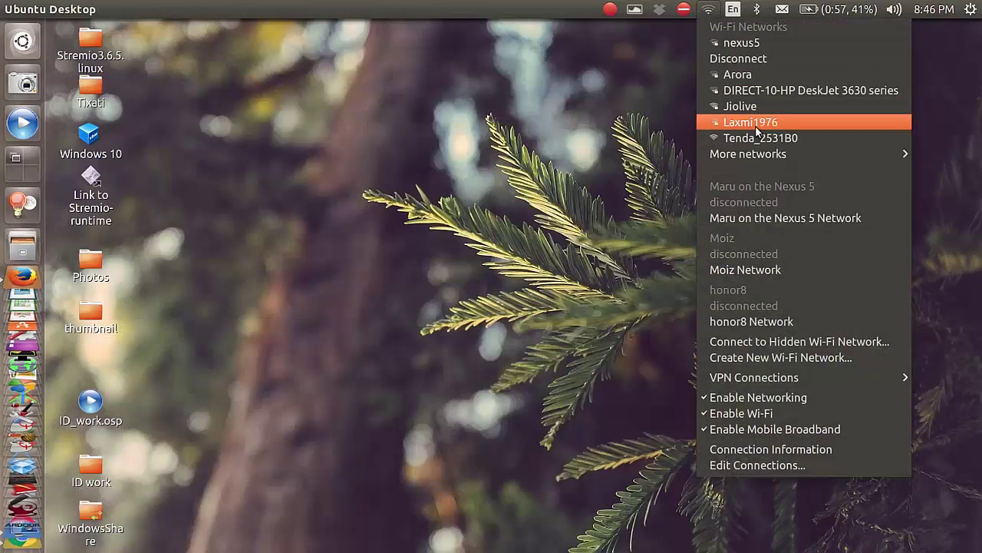
{"action": "left_click", "coordinate": [819, 137]}
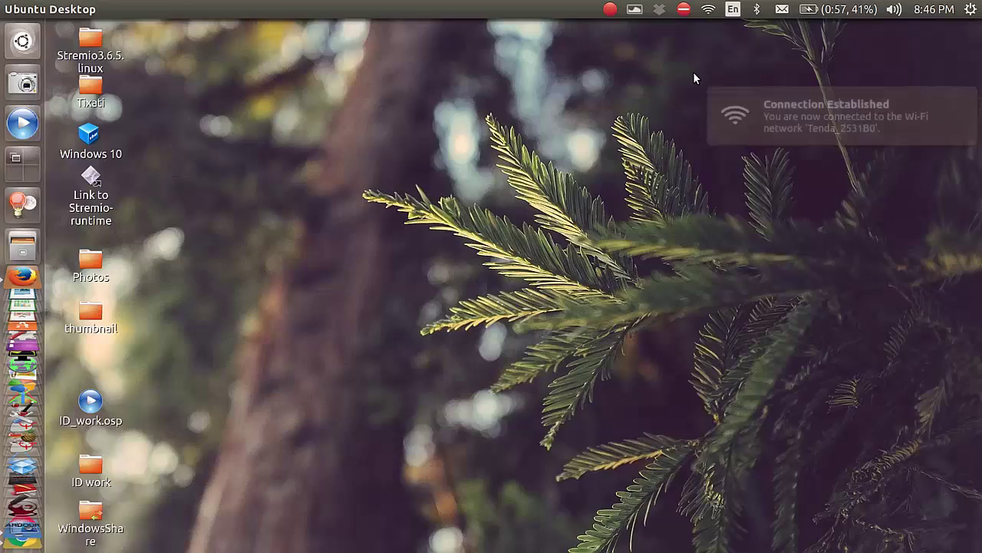
- Load the router login page at 192.168.0.1 in a new Firefox tab
{"action": "left_click", "coordinate": [22, 290]}
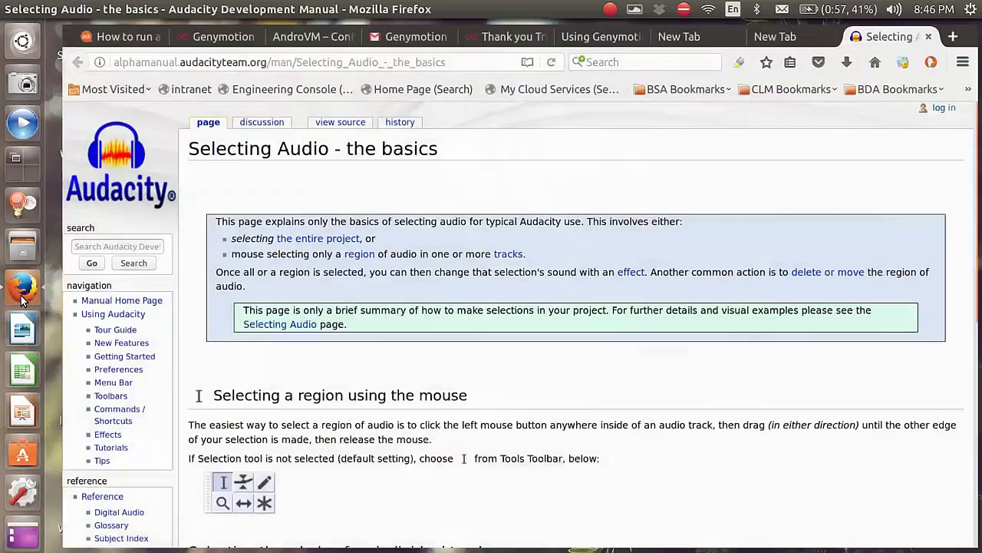
{"action": "left_click", "coordinate": [957, 34]}
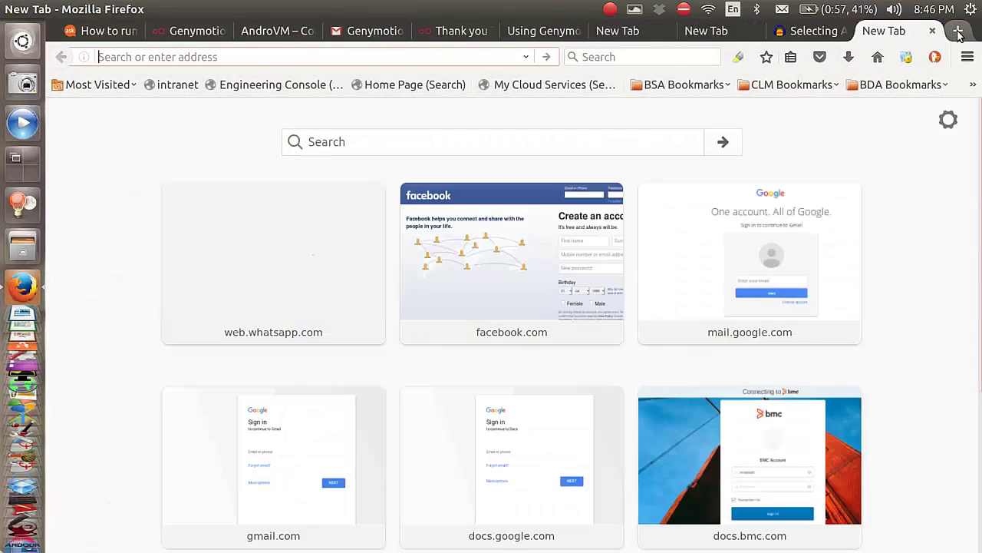
{"action": "type", "text": "192.168.1.1/"}
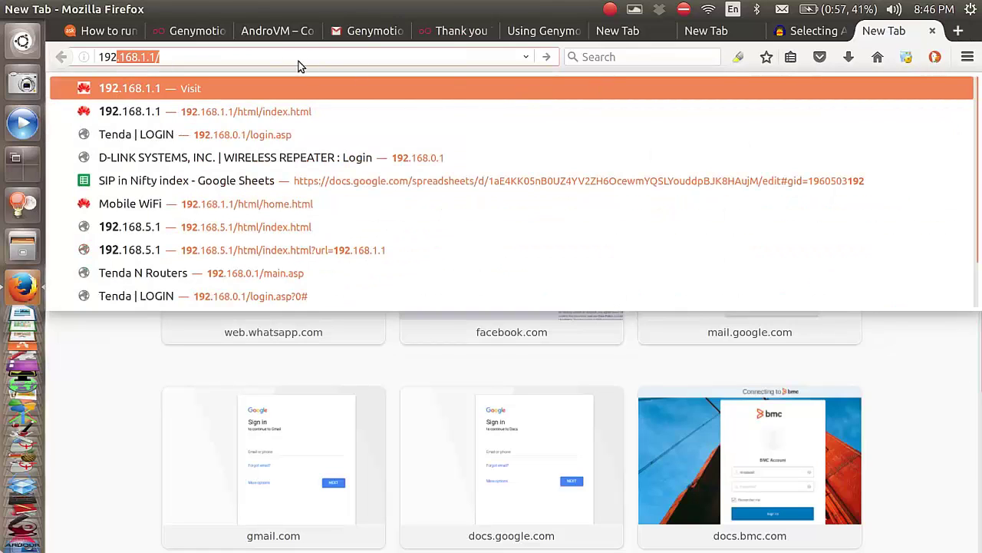
{"action": "key", "text": "Return"}
{"action": "key", "text": "BackSpace"}
{"action": "key", "text": "BackSpace"}
{"action": "type", "text": "0.1"}
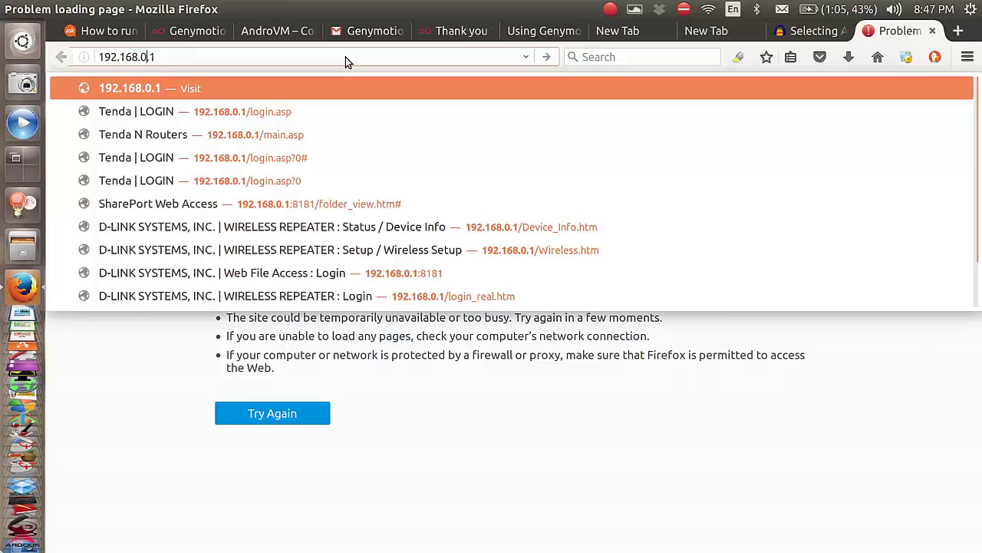
{"action": "key", "text": "Return"}
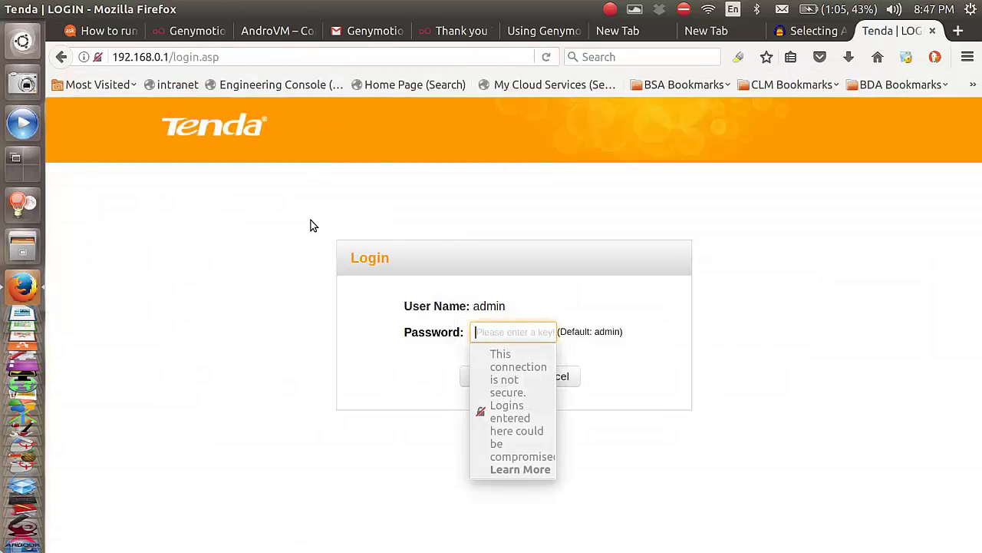
- Enter the router's admin password and log in to the Status page
{"action": "left_click", "coordinate": [302, 329]}
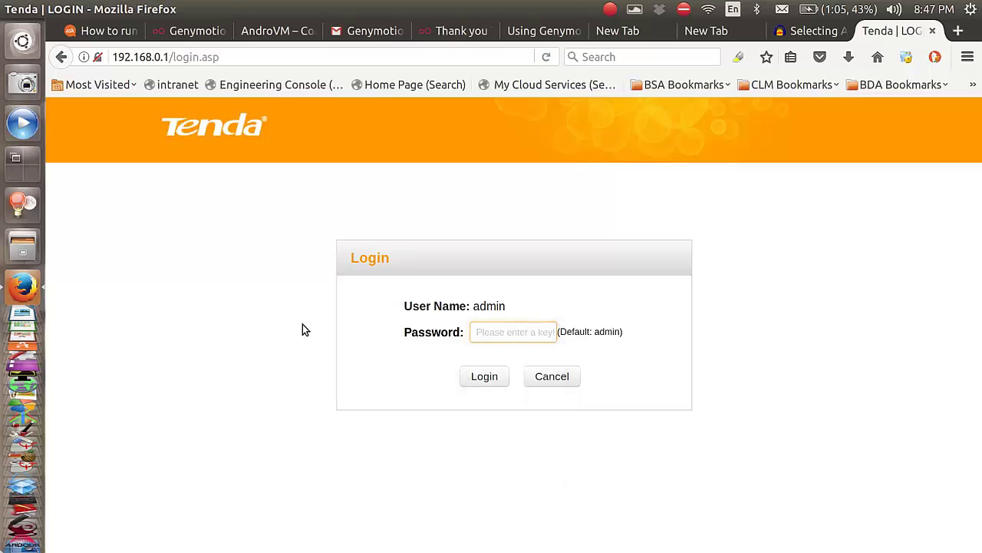
{"action": "left_click", "coordinate": [514, 336]}
{"action": "type", "text": "admin"}
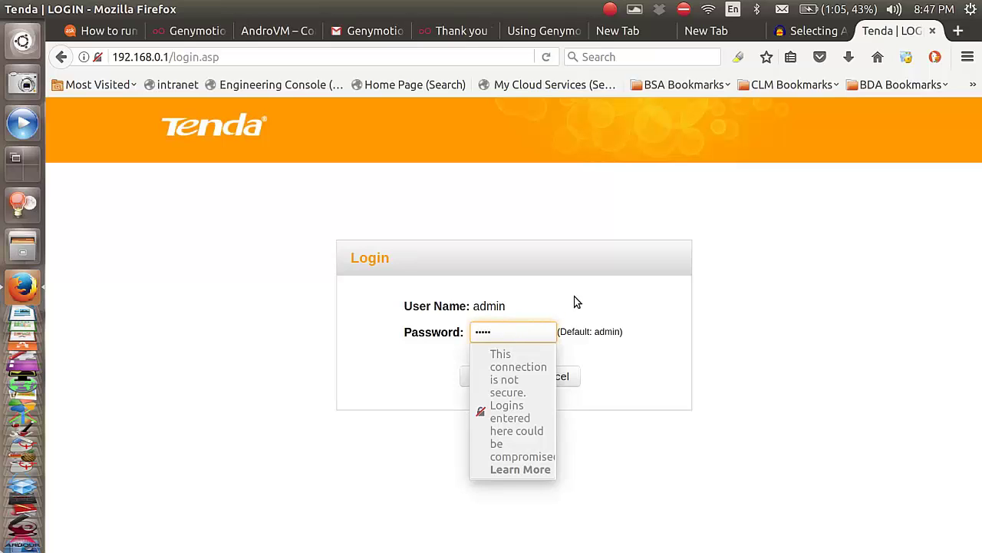
{"action": "left_click", "coordinate": [464, 320]}
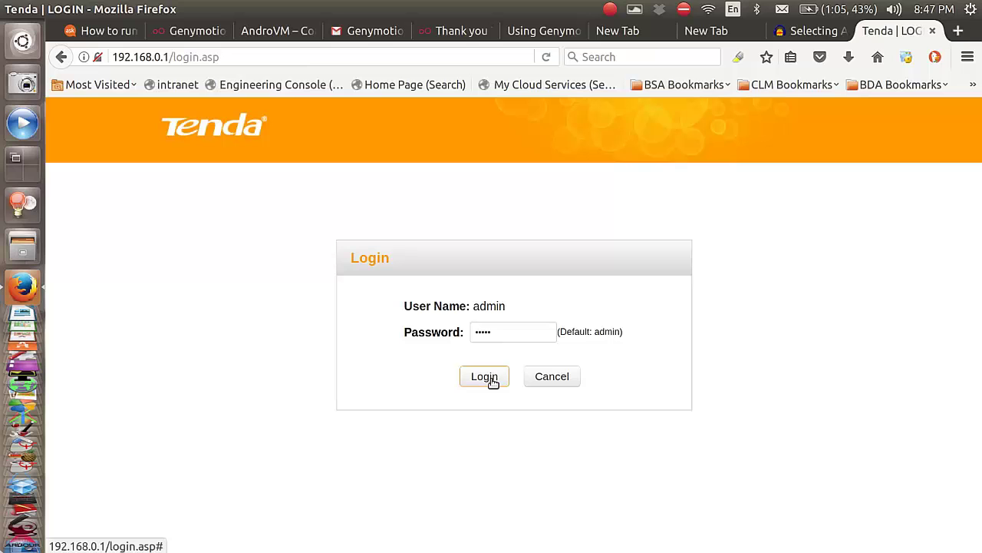
{"action": "left_click", "coordinate": [492, 381]}
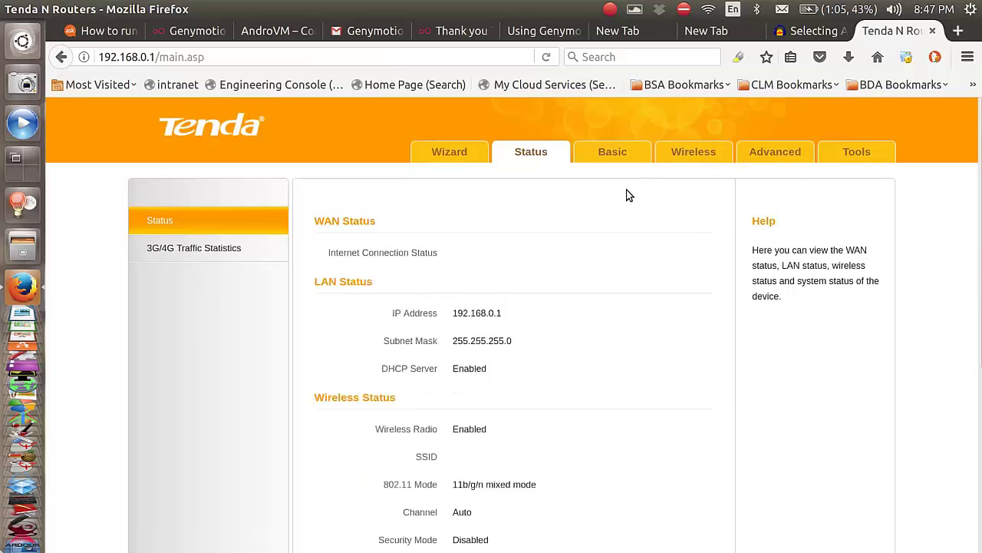
- Start the Wizard in 3G/4G Router Mode with Auto-switch System Mode unticked
{"action": "scroll", "coordinate": [671, 276], "scroll_direction": "down", "scroll_amount": 6}
{"action": "scroll", "coordinate": [672, 276], "scroll_direction": "up", "scroll_amount": 6}
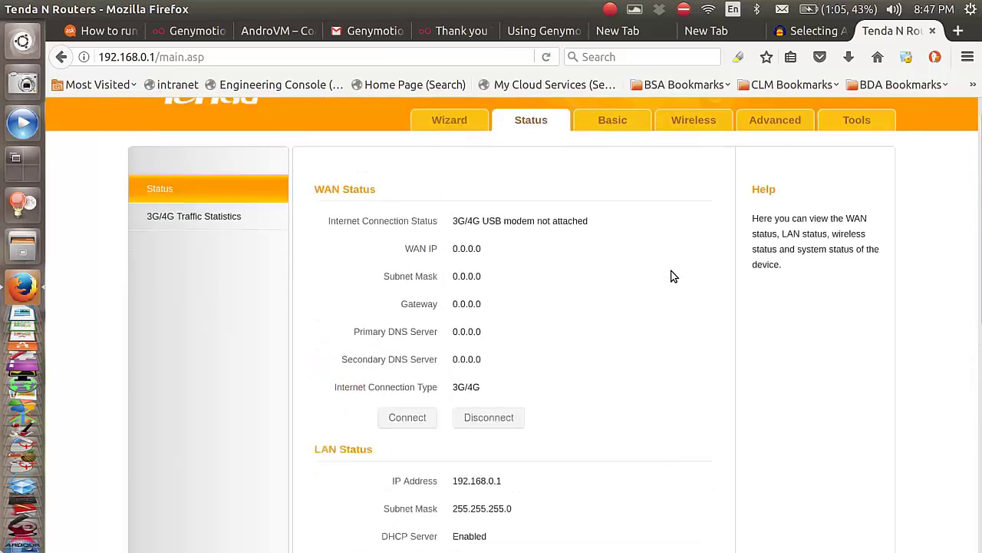
{"action": "left_click", "coordinate": [428, 157]}
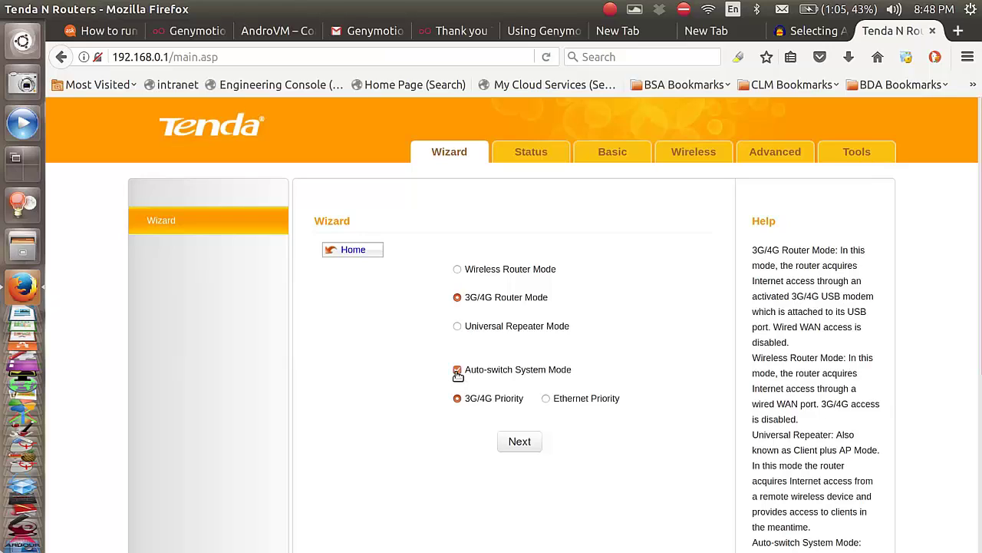
{"action": "left_click", "coordinate": [457, 372]}
- Set the country to India in the 3G/4G connection settings
{"action": "left_click", "coordinate": [531, 442]}
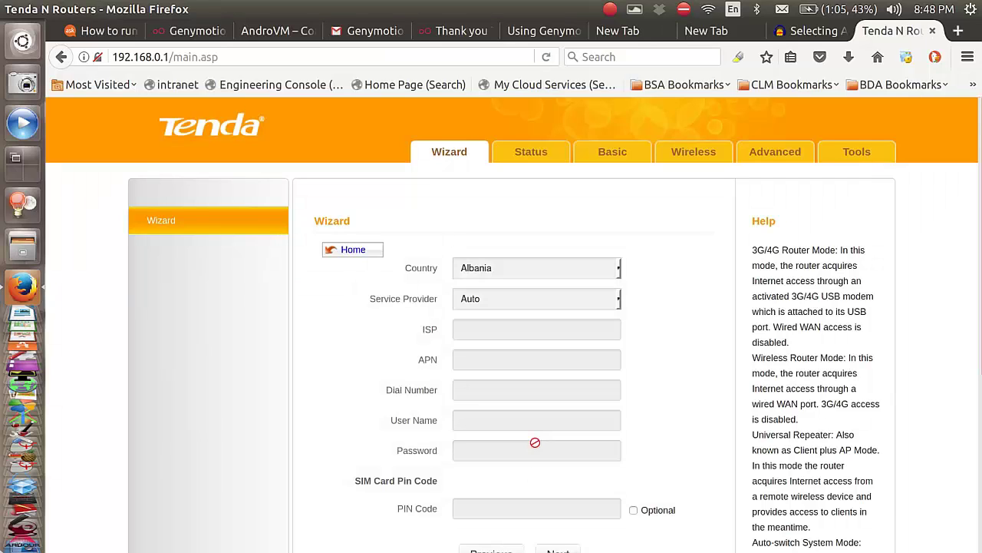
{"action": "left_click", "coordinate": [617, 268]}
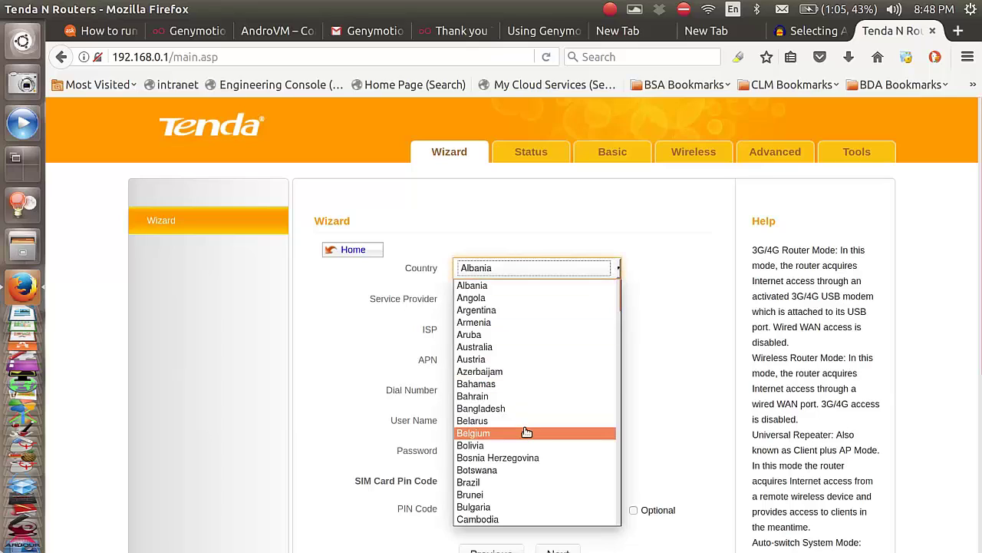
{"action": "key", "text": "i"}
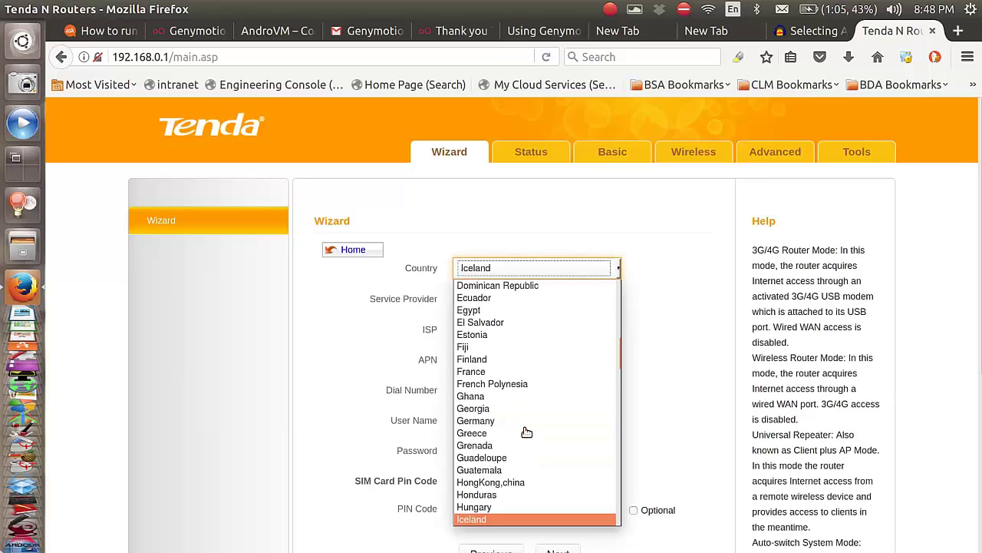
{"action": "key", "text": "n"}
{"action": "key", "text": "i"}
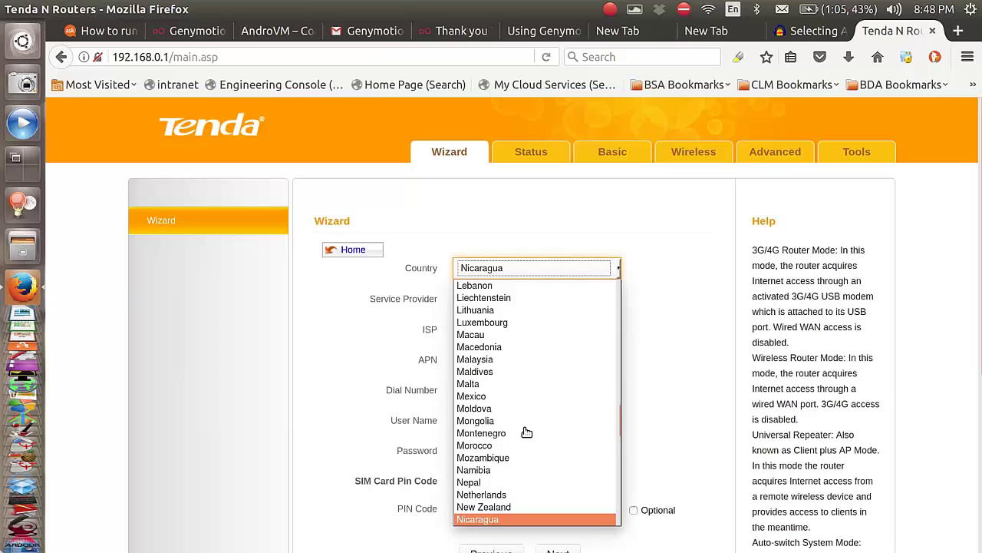
{"action": "left_click", "coordinate": [517, 272]}
{"action": "key", "text": "i"}
{"action": "key", "text": "n"}
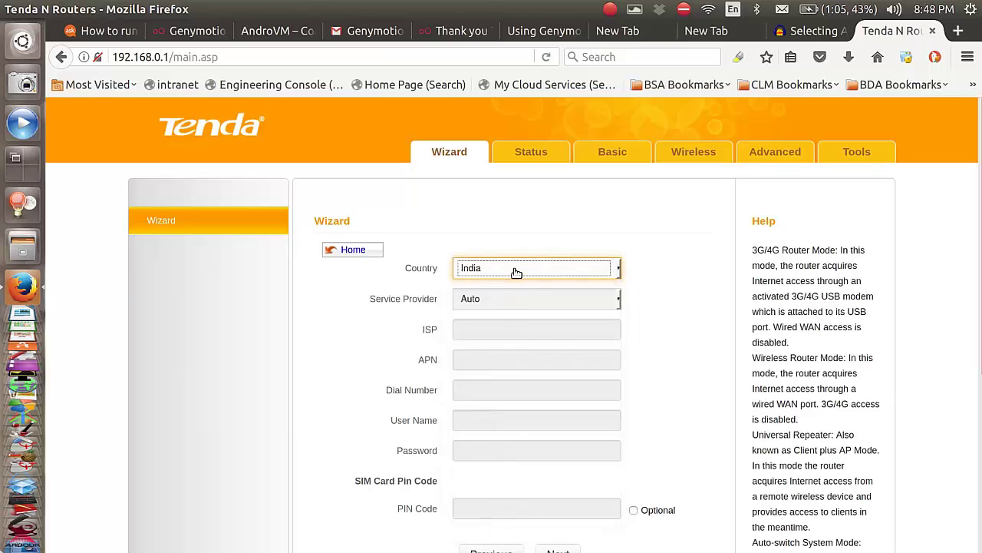
{"action": "scroll", "coordinate": [715, 359], "scroll_direction": "down", "scroll_amount": 3}
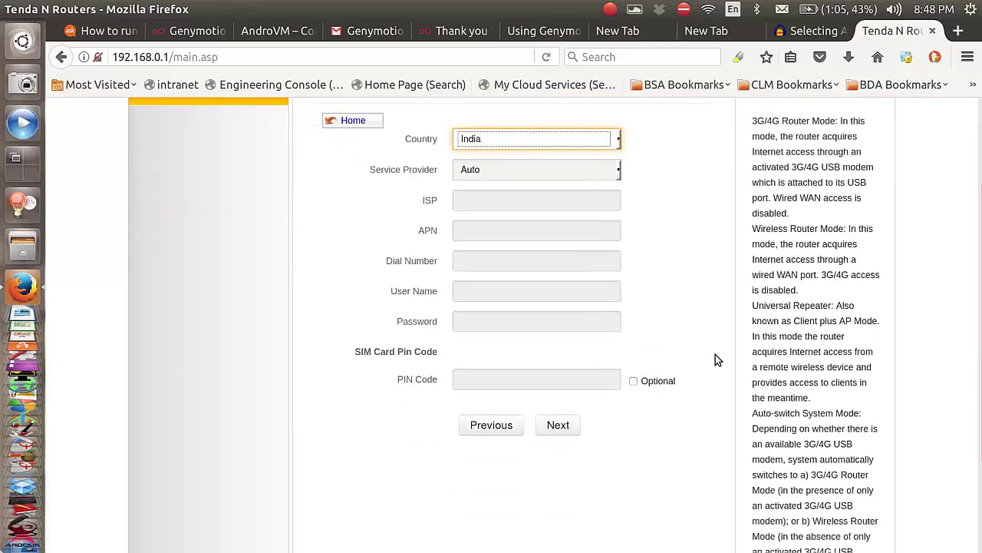
{"action": "left_click", "coordinate": [559, 427]}
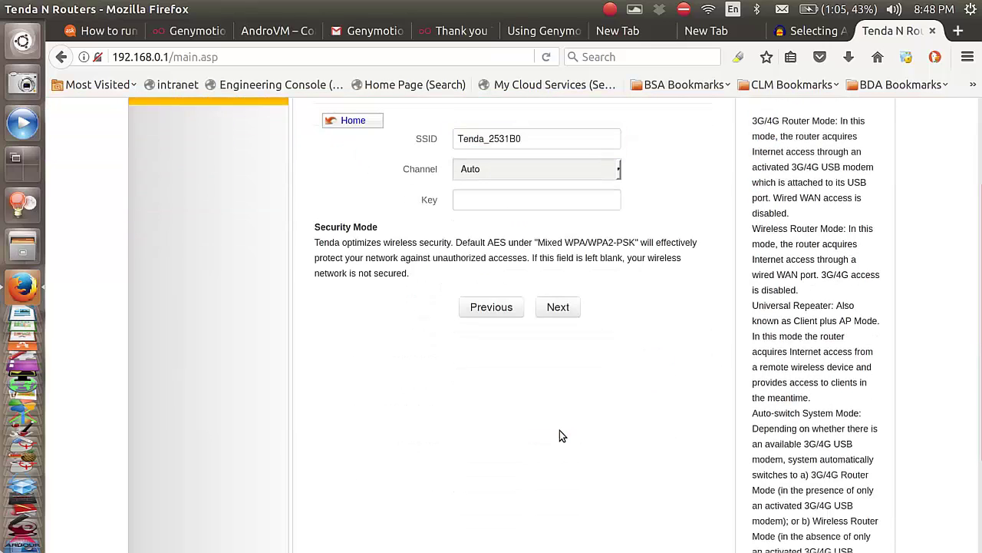
- Rename the SSID from Tenda_2531B0 to Jiotest and enter a wireless security key
{"action": "left_click", "coordinate": [532, 142]}
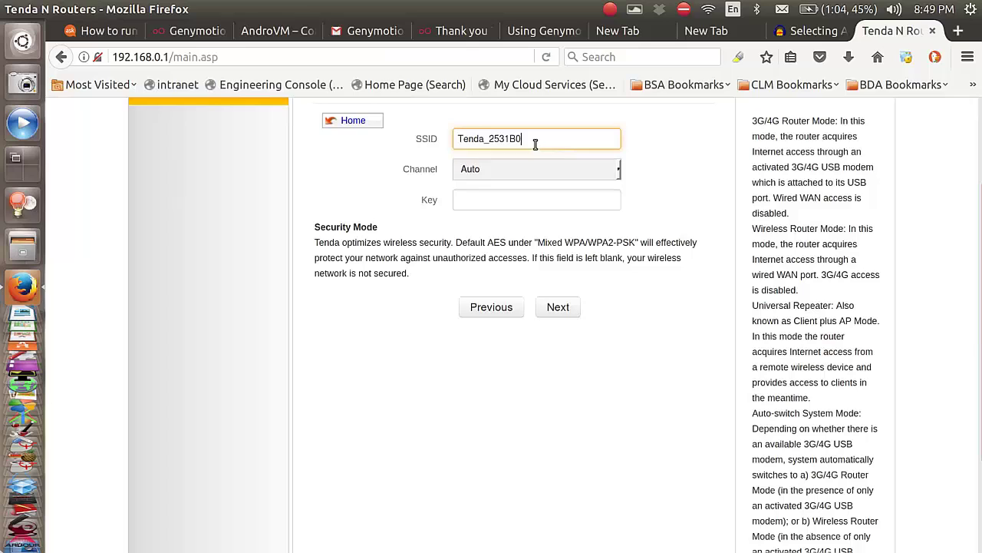
{"action": "scroll", "coordinate": [665, 167], "scroll_direction": "up", "scroll_amount": 2}
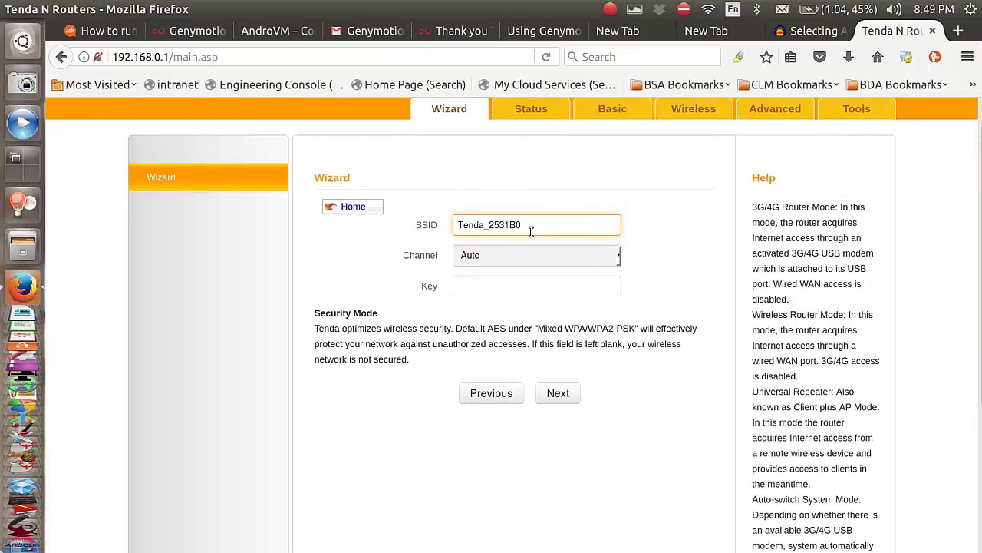
{"action": "left_click_drag", "start_coordinate": [529, 228], "coordinate": [455, 228]}
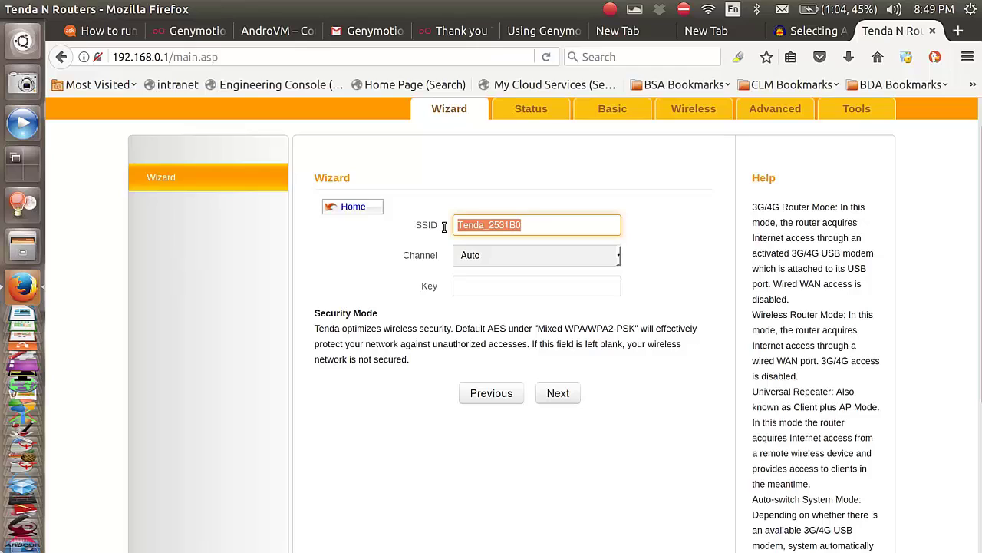
{"action": "type", "text": "Jio"}
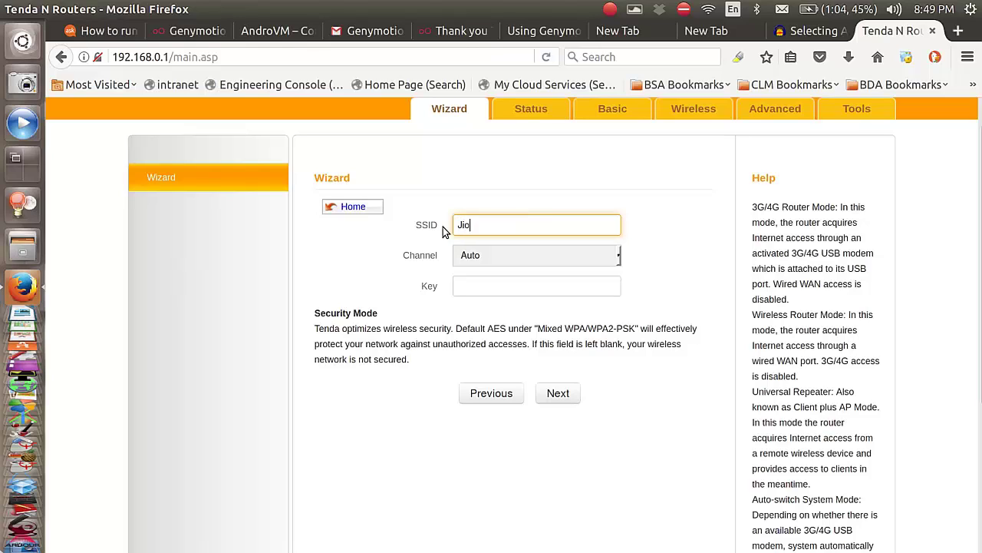
{"action": "type", "text": "test"}
{"action": "left_click", "coordinate": [470, 288]}
{"action": "type", "text": "1"}
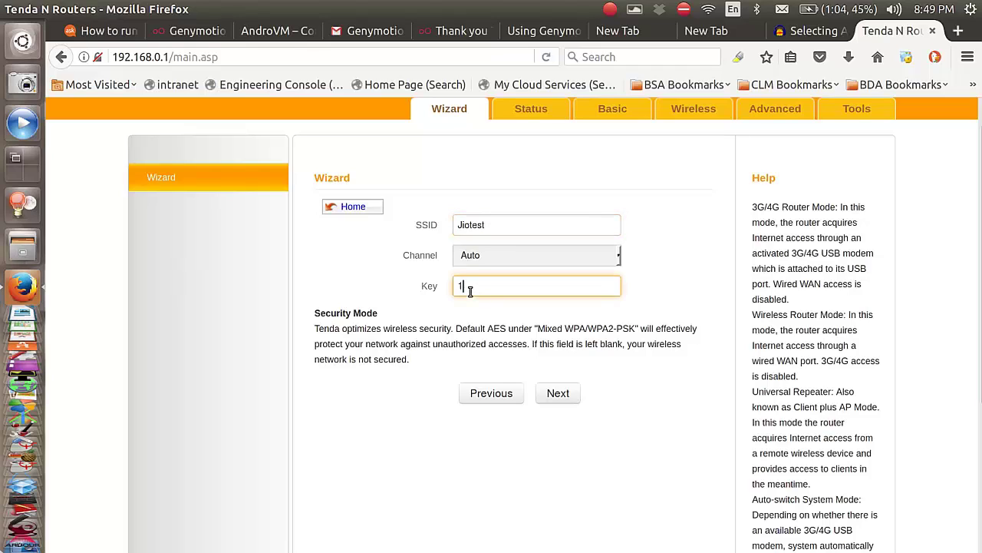
{"action": "type", "text": "23456789"}
{"action": "left_click", "coordinate": [571, 400]}
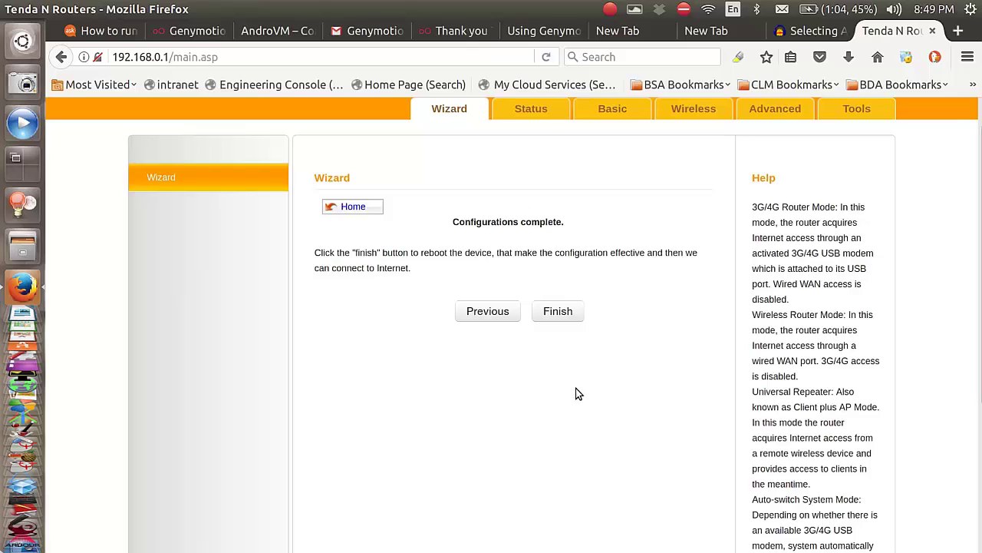
- Finish the wizard to apply the settings and reboot the router
{"action": "left_click", "coordinate": [578, 313]}
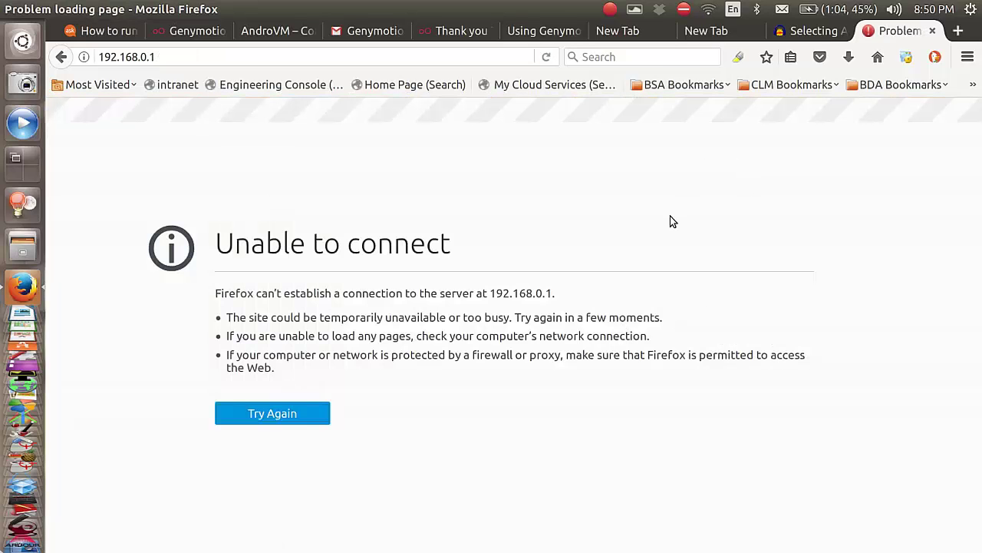
- Connect the laptop to the new Jiotest Wi-Fi network
{"action": "left_click", "coordinate": [707, 9]}
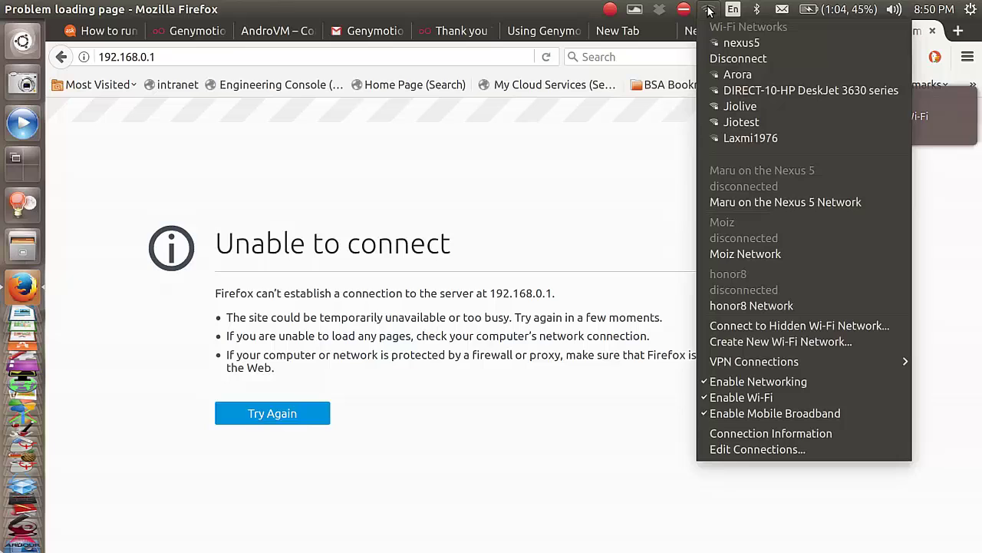
{"action": "left_click", "coordinate": [790, 121]}
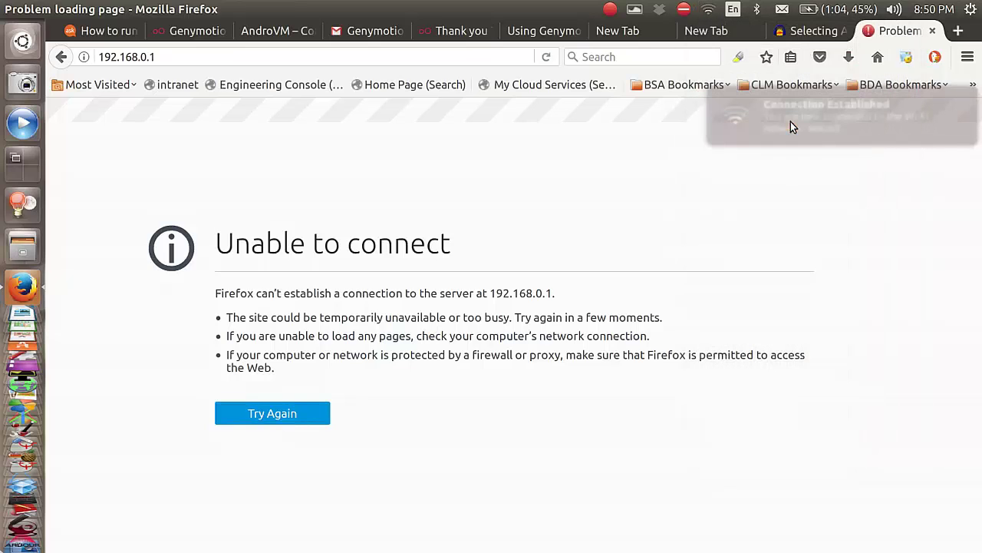